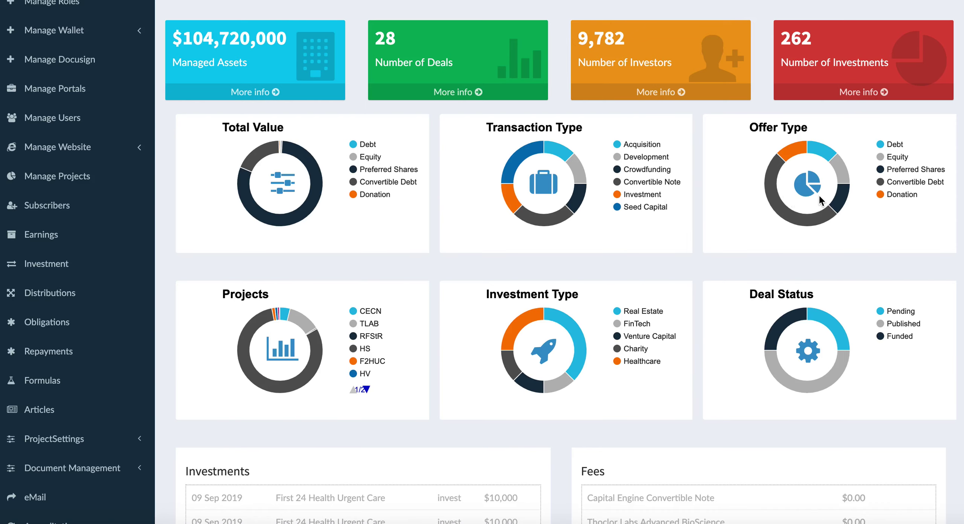
- Examine the dashboard's charts, investments, fees, visitor map and project snapshot
scroll(693, 299, down, 3)
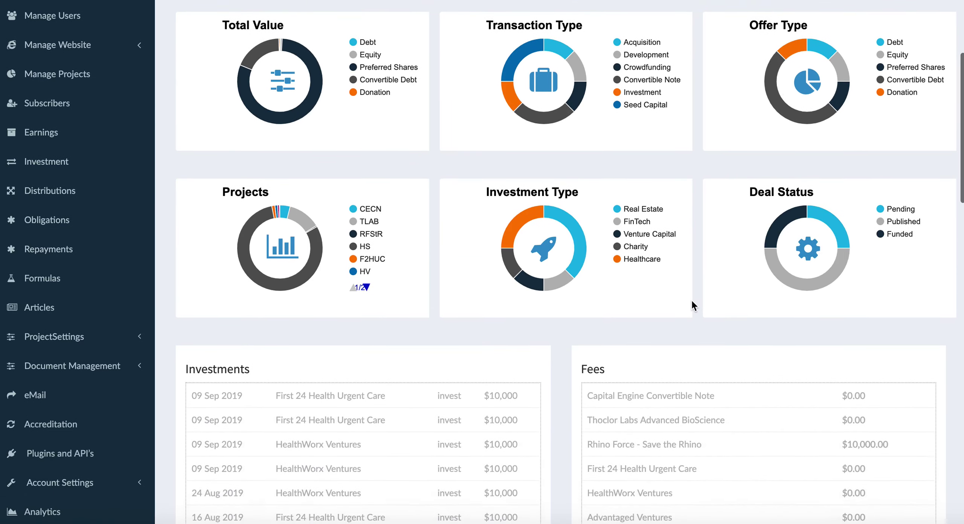
scroll(692, 299, down, 4)
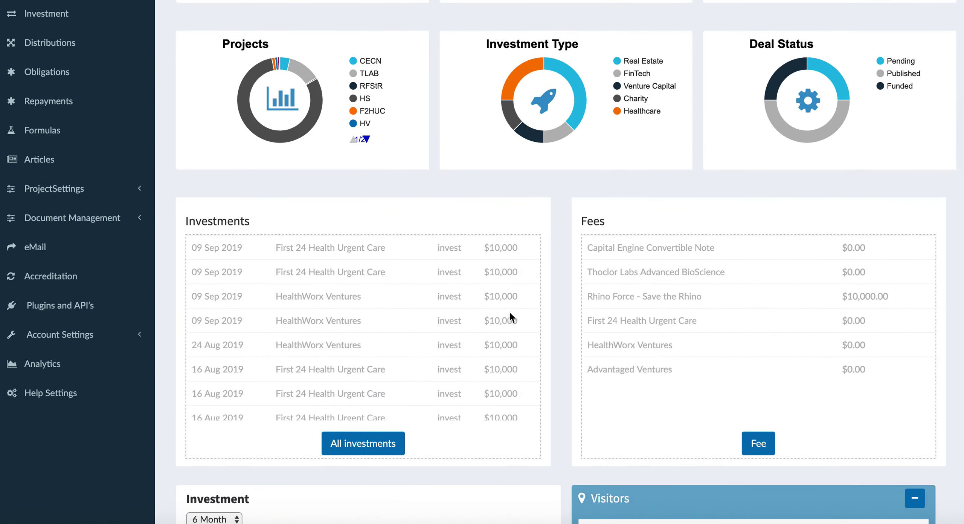
scroll(621, 331, down, 5)
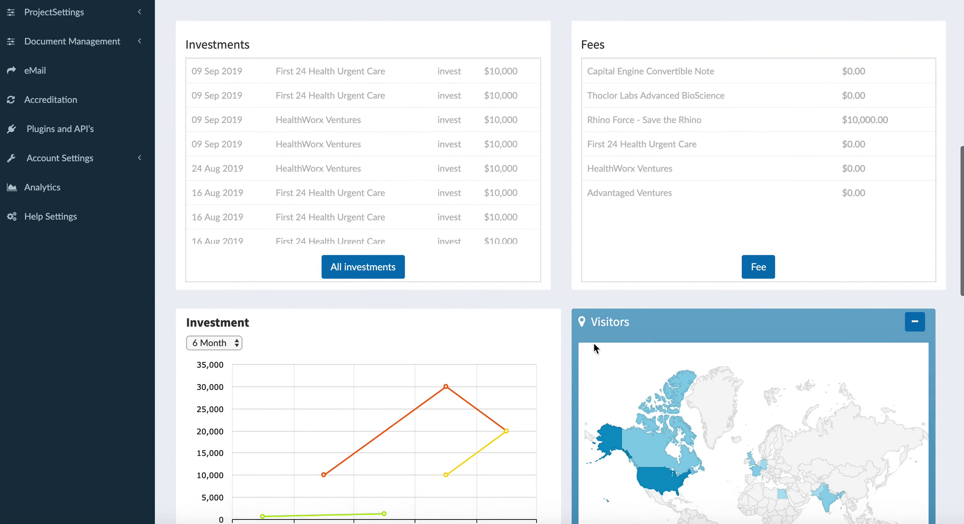
scroll(558, 377, down, 3)
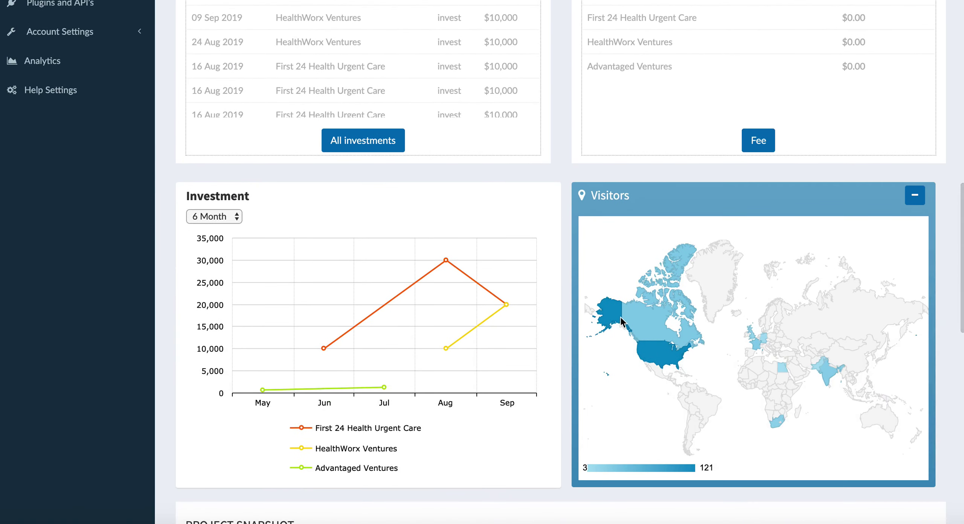
mouse_move(670, 350)
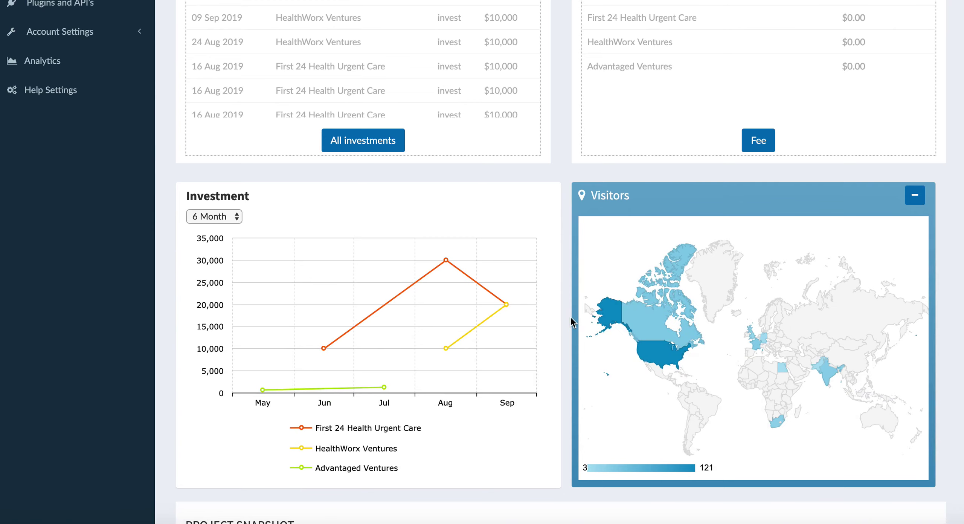
scroll(570, 317, down, 7)
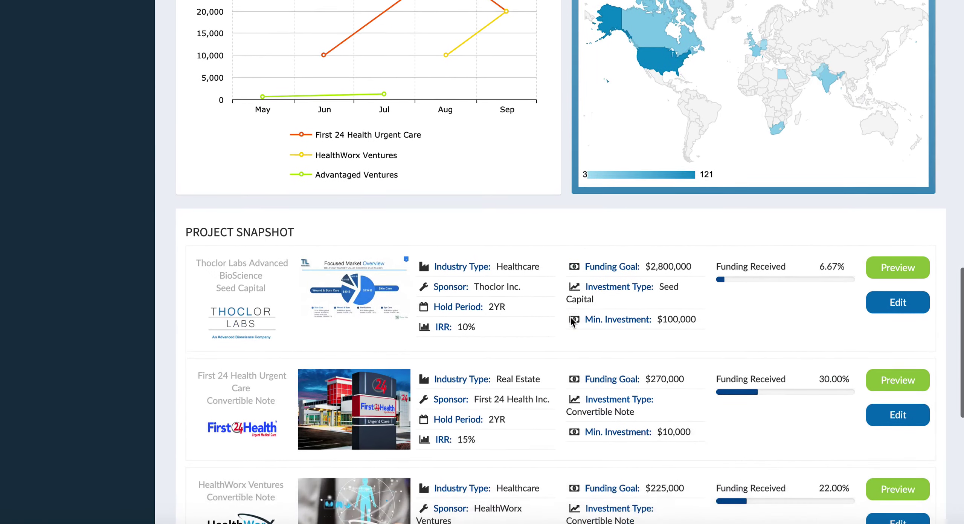
scroll(571, 319, down, 4)
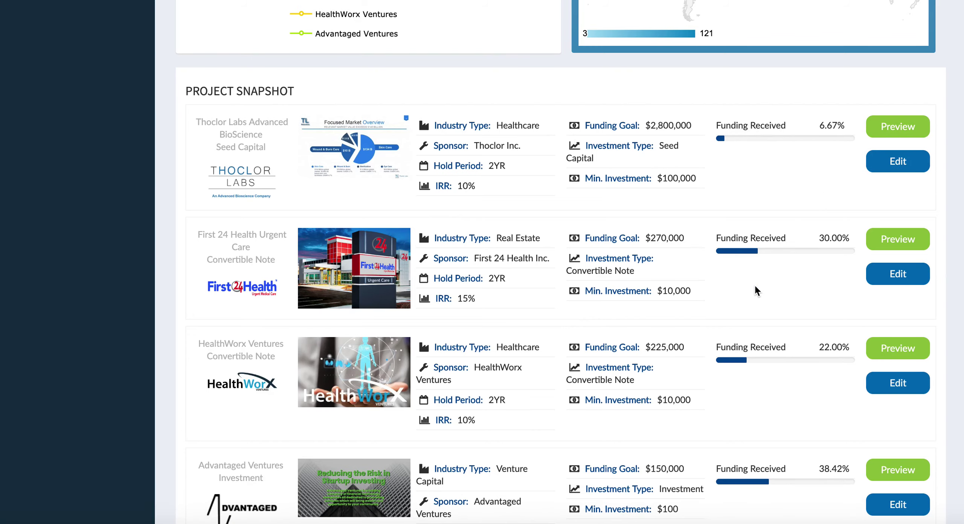
scroll(755, 290, up, 20)
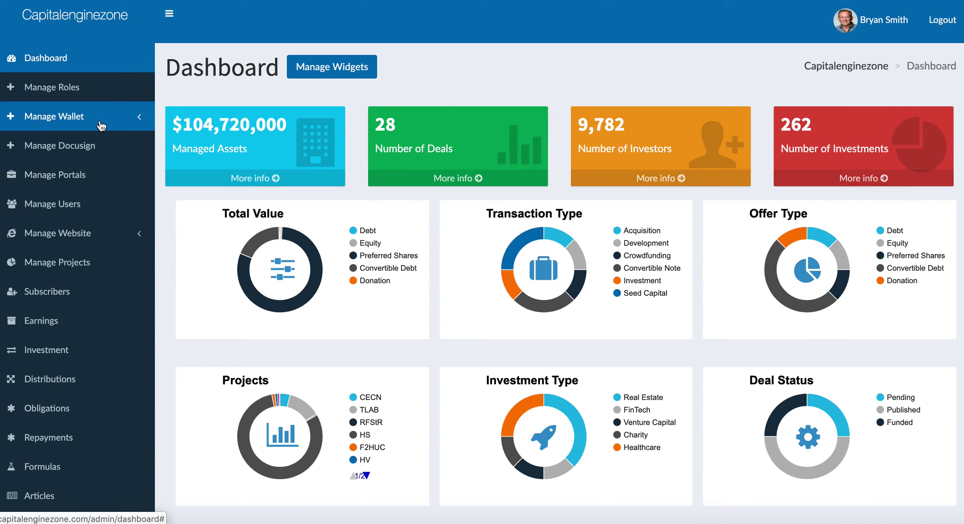
- Open the wallet transactions list and view the document attached to the pending $10,000 individual deposit, closing it when done
click(97, 125)
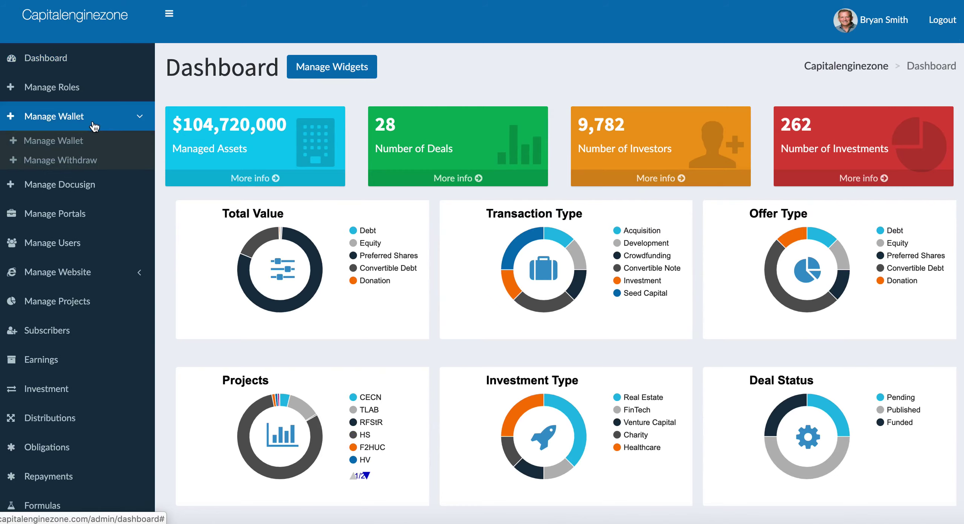
click(83, 144)
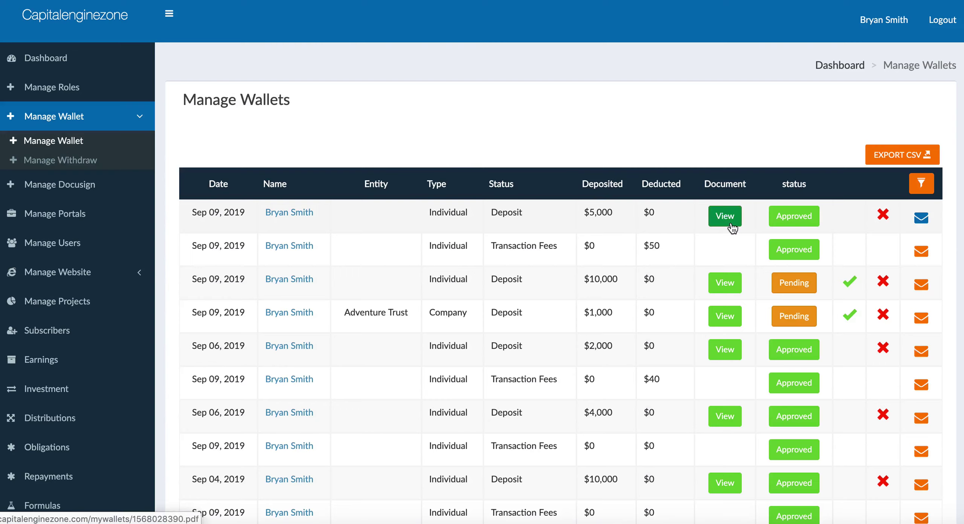
click(728, 286)
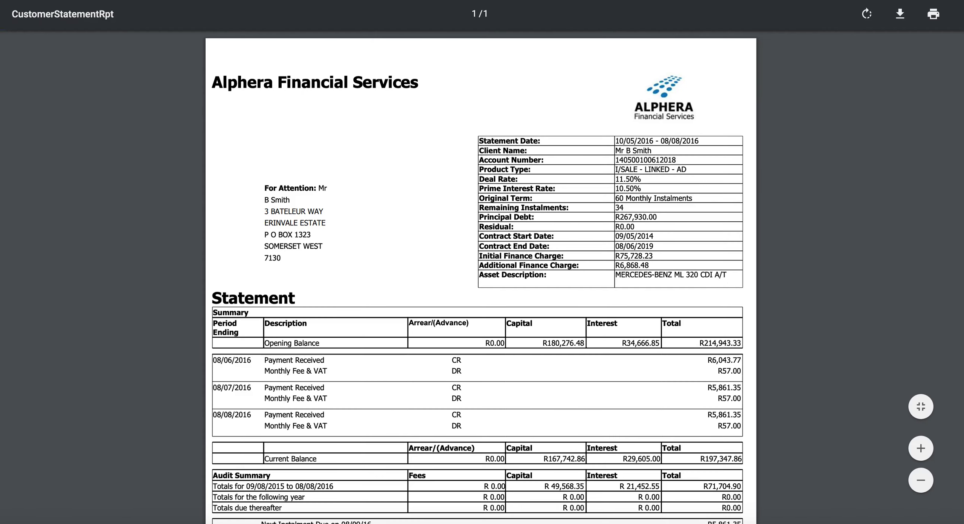
key(ctrl+w)
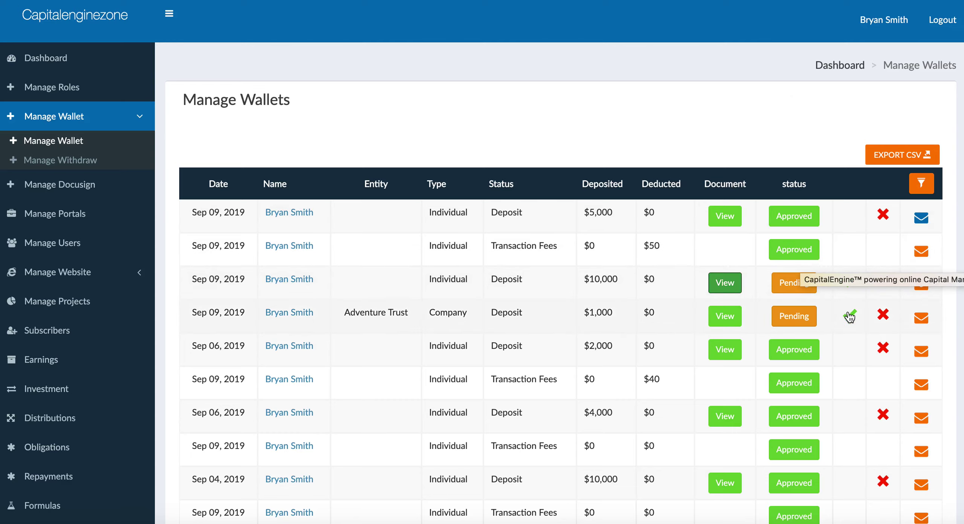
- Send the message "Document not clear" to the investor of the pending $1,000 Adventure Trust deposit
click(920, 318)
click(424, 84)
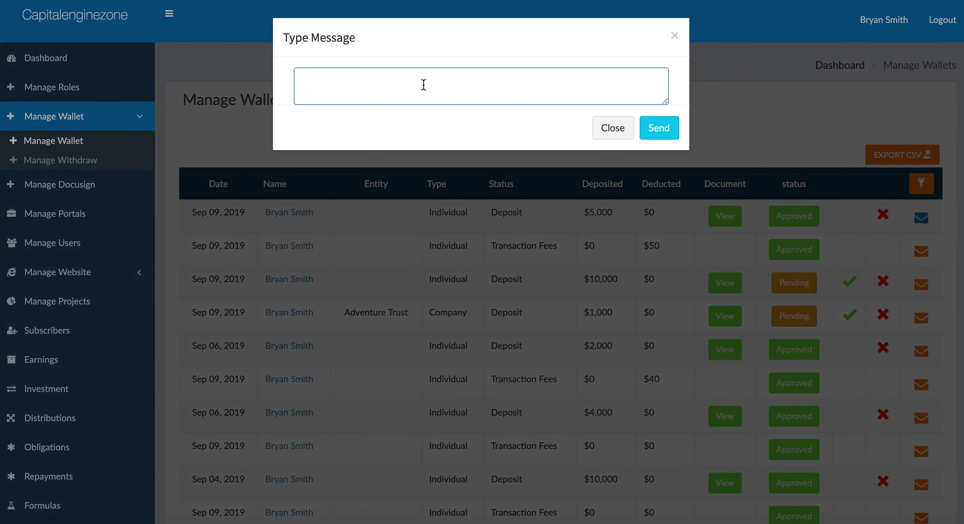
text(Document not clear)
click(658, 128)
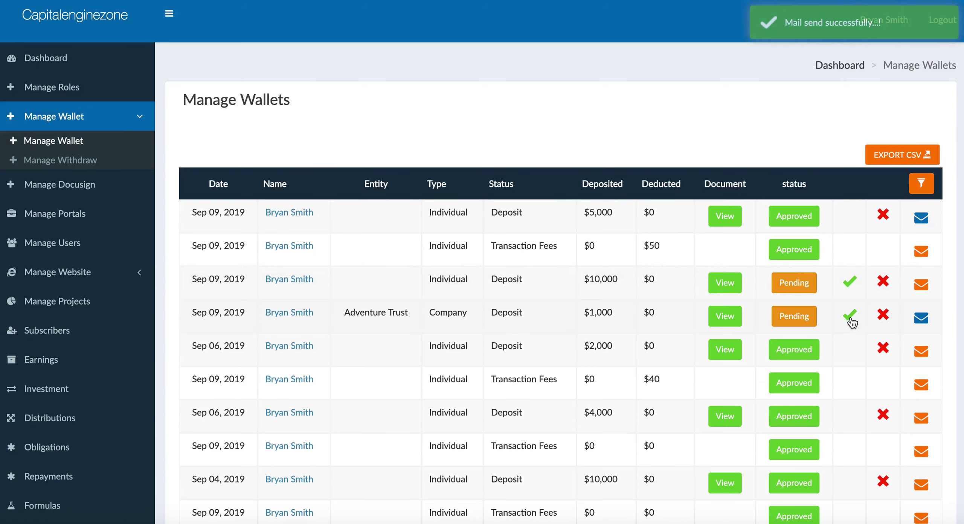
- Approve the pending $10,000 individual deposit with a transaction fee of 50
click(850, 281)
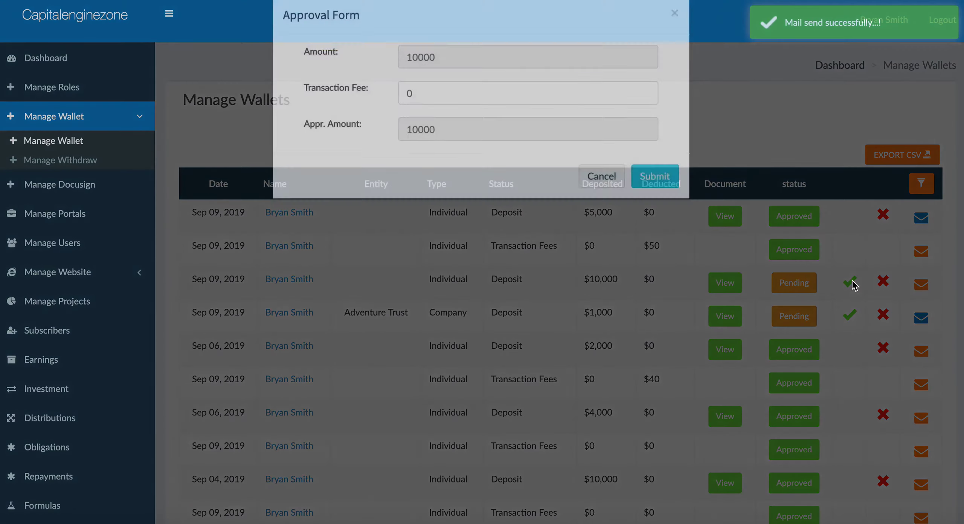
click(430, 115)
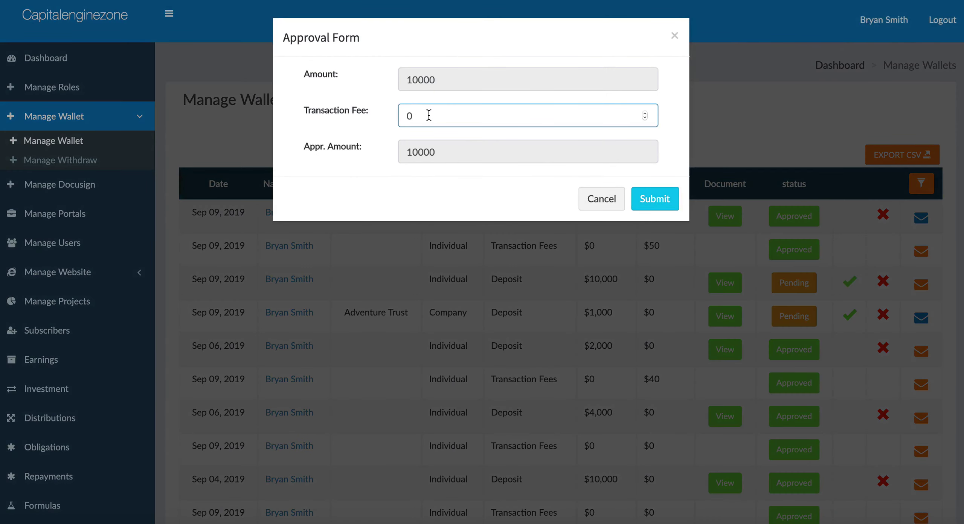
key(BackSpace)
text(50)
click(654, 201)
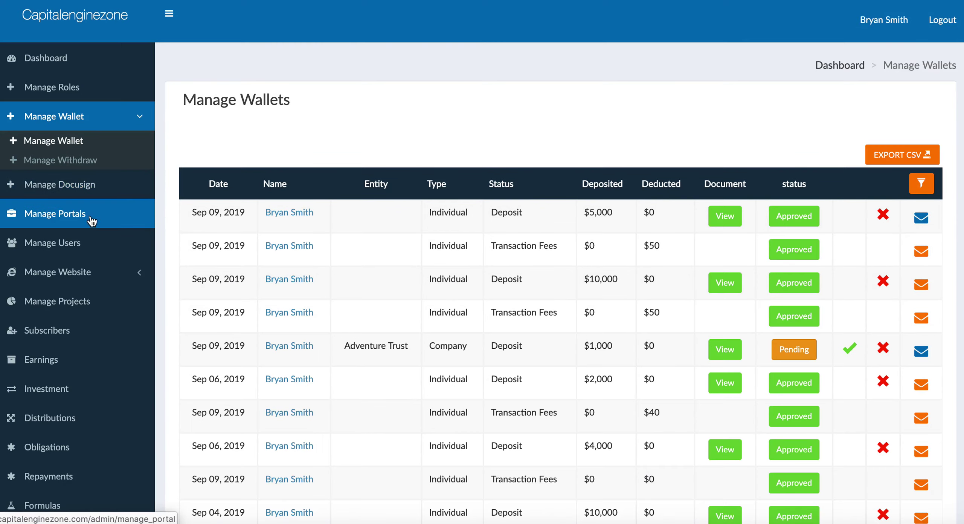
- Open the user management list and view the actions available for the first investor
scroll(91, 203, down, 3)
click(87, 164)
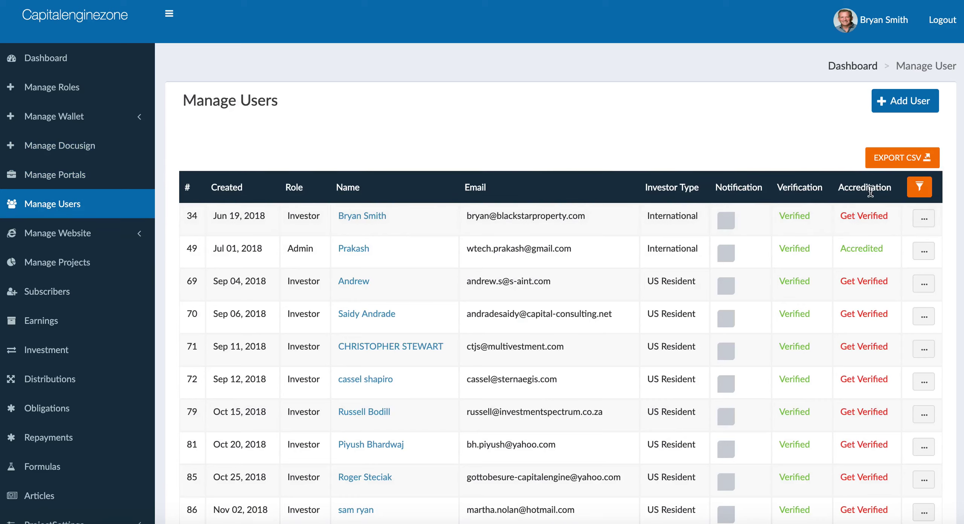
click(925, 220)
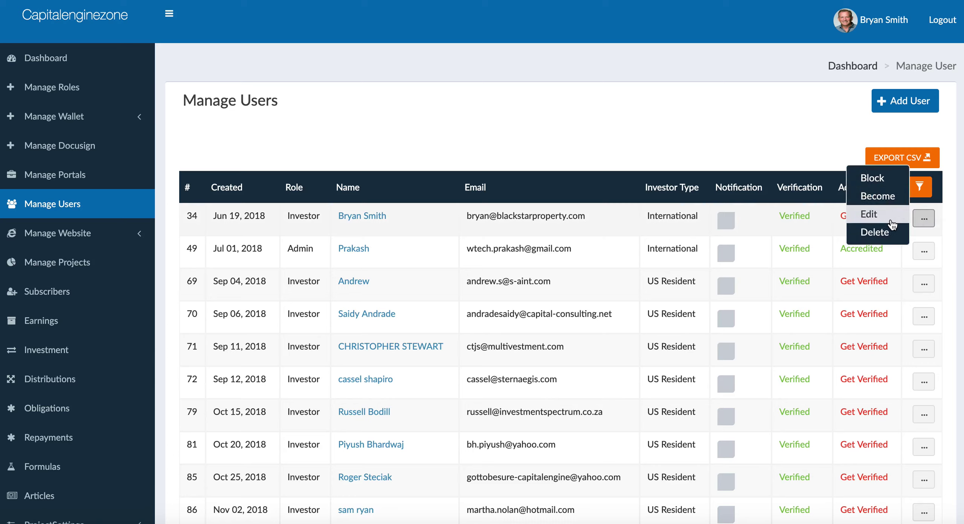
- Check the website management options and open the list of project offerings
click(109, 239)
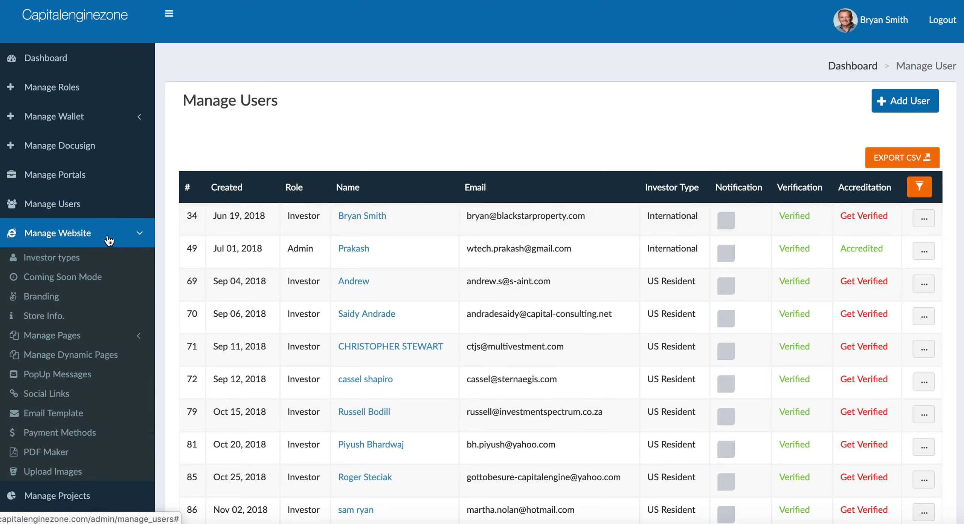
click(109, 237)
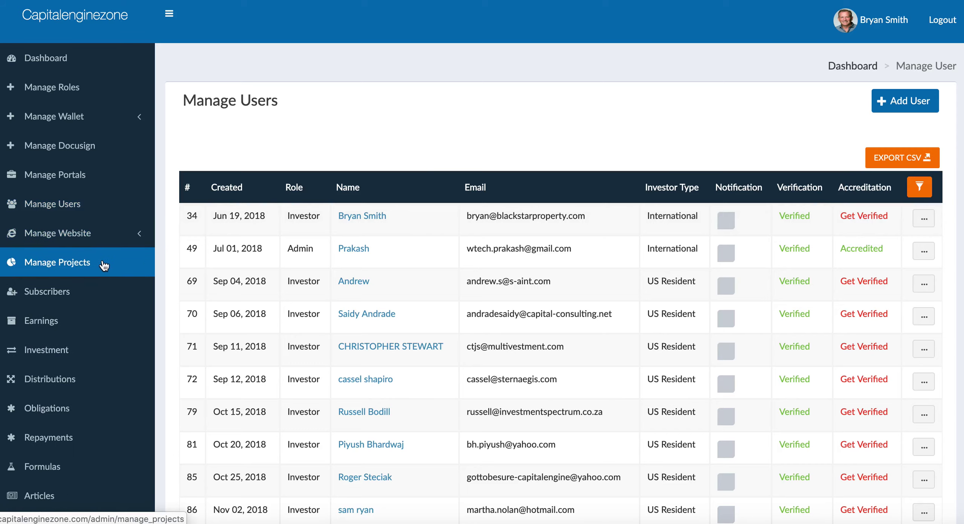
click(99, 267)
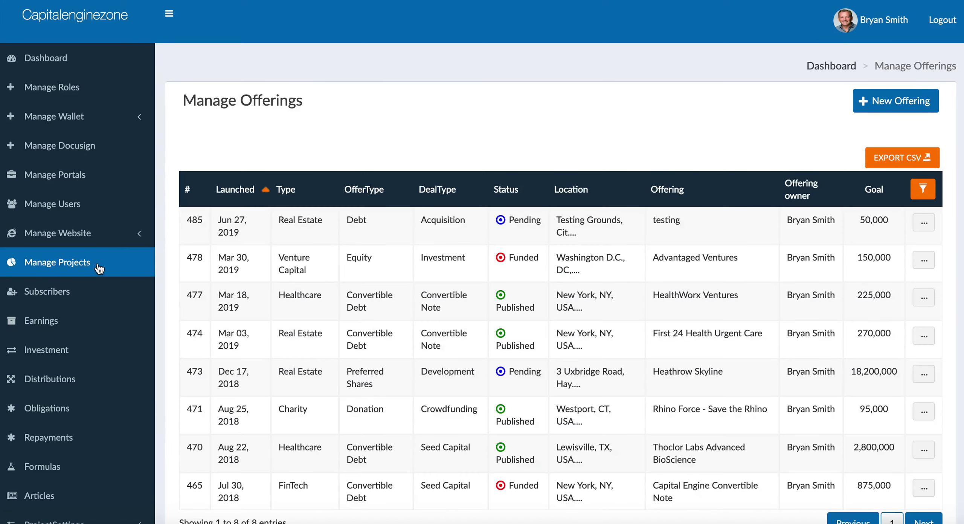
- Look over the offerings list and the available project settings options
scroll(99, 268, down, 3)
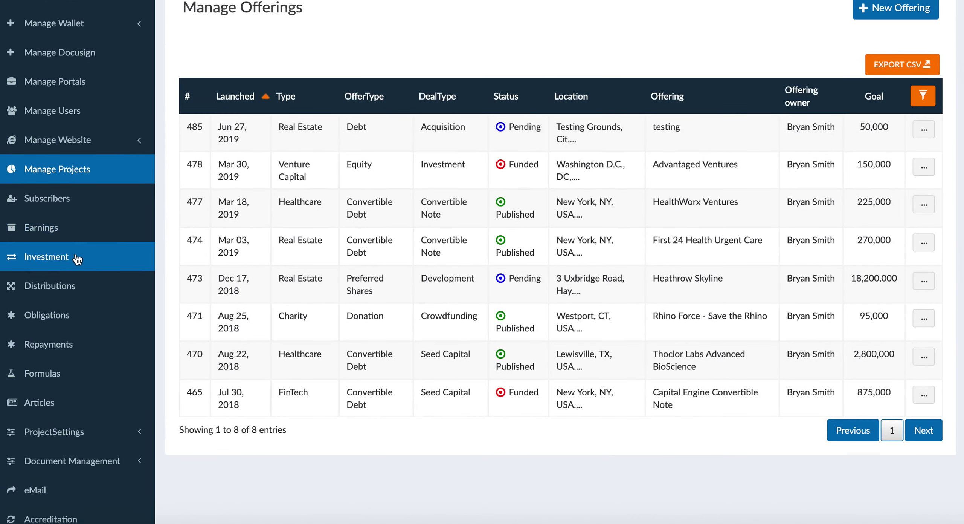
scroll(81, 294, down, 3)
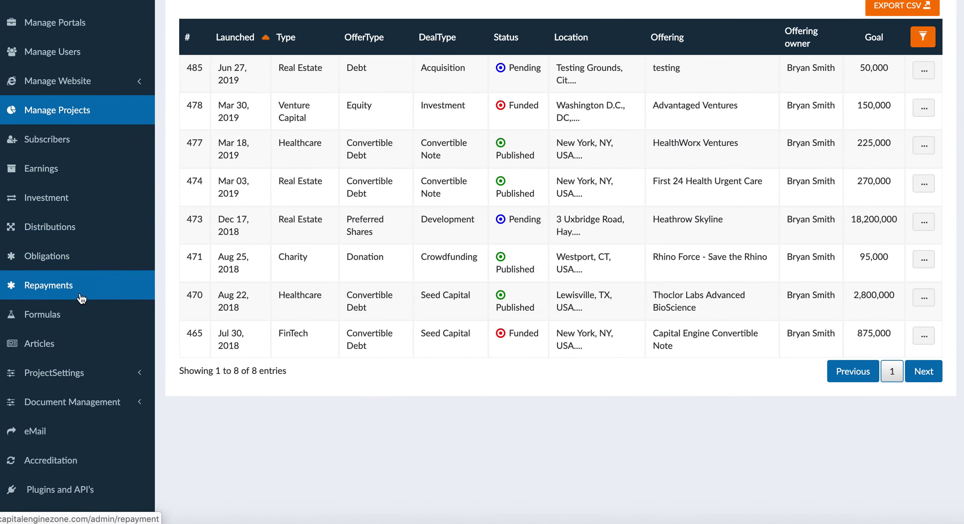
scroll(81, 298, down, 1)
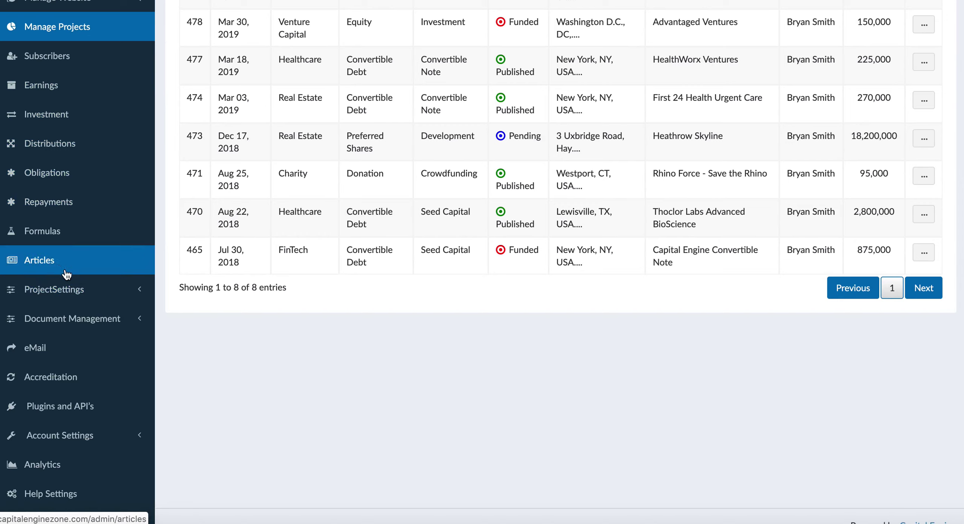
click(84, 293)
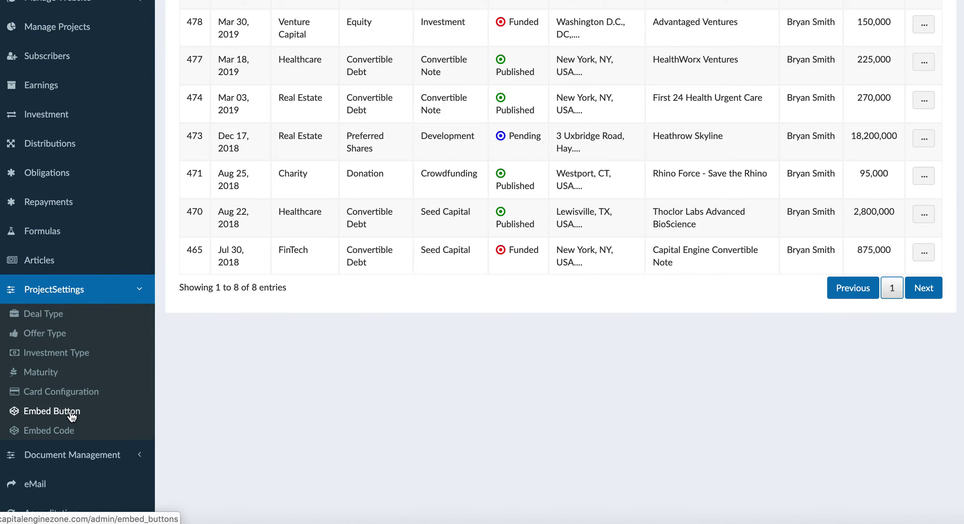
scroll(73, 399, down, 3)
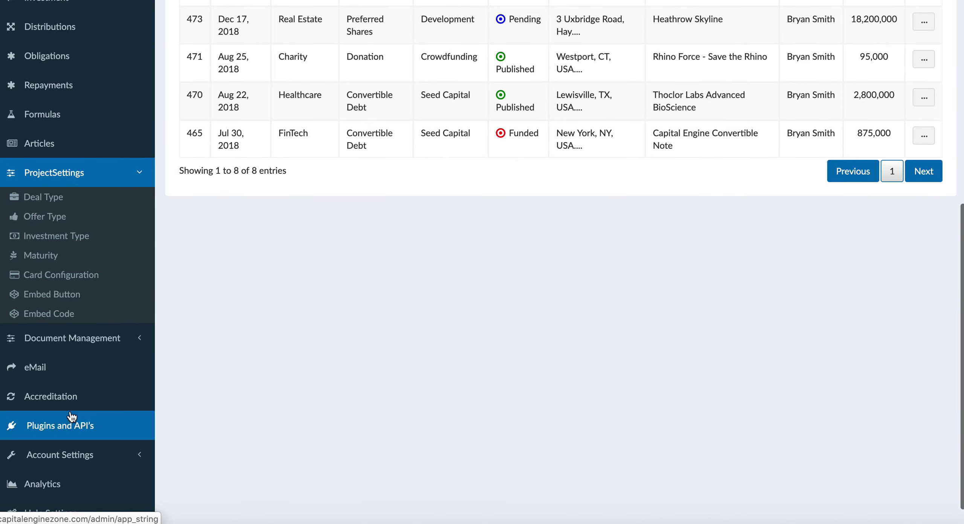
- Open the document requirements for the Company investor type with US Resident status from document management
click(112, 338)
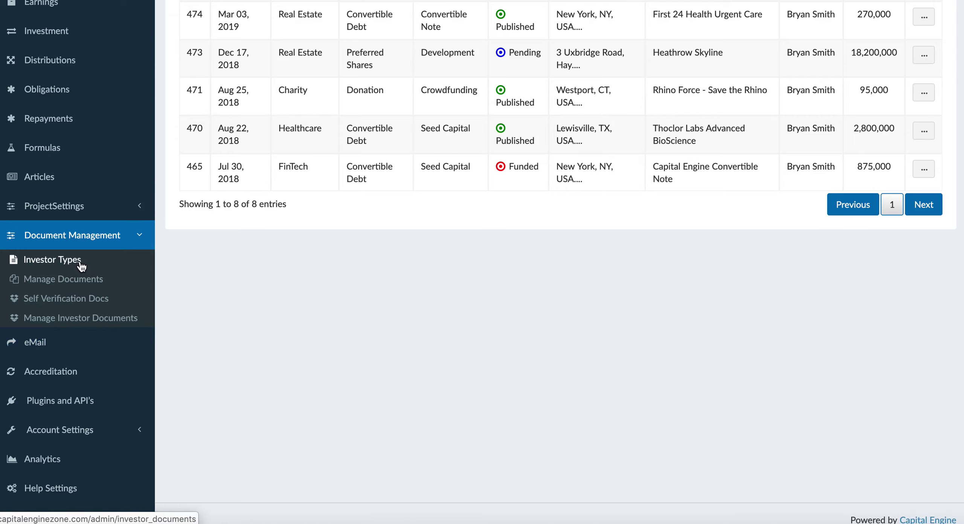
click(52, 260)
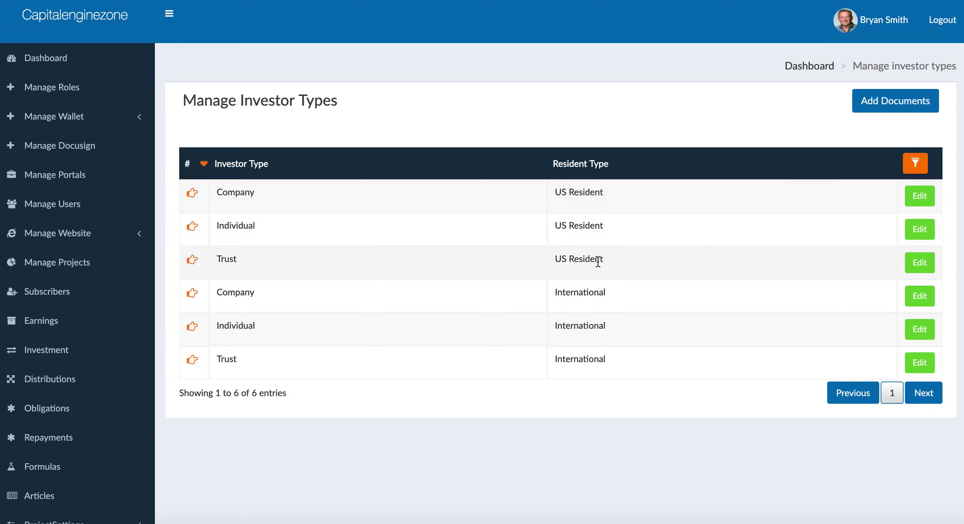
click(920, 196)
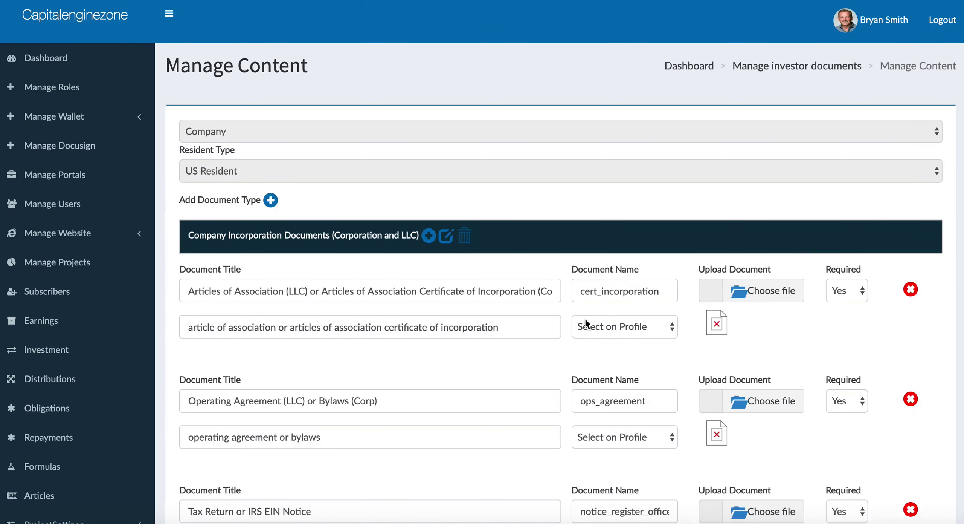
- Examine the document requirements in the company incorporation, company information and company representative sections
scroll(507, 336, down, 2)
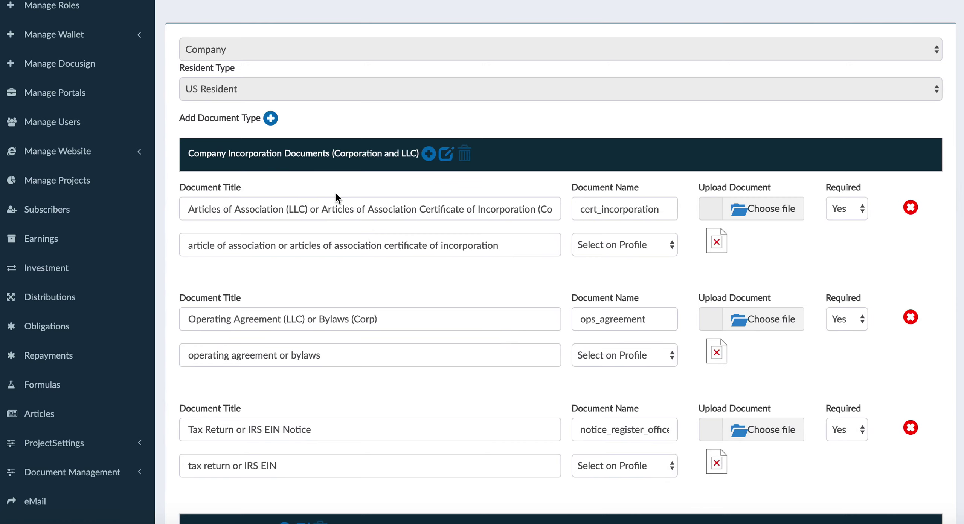
scroll(395, 247, down, 2)
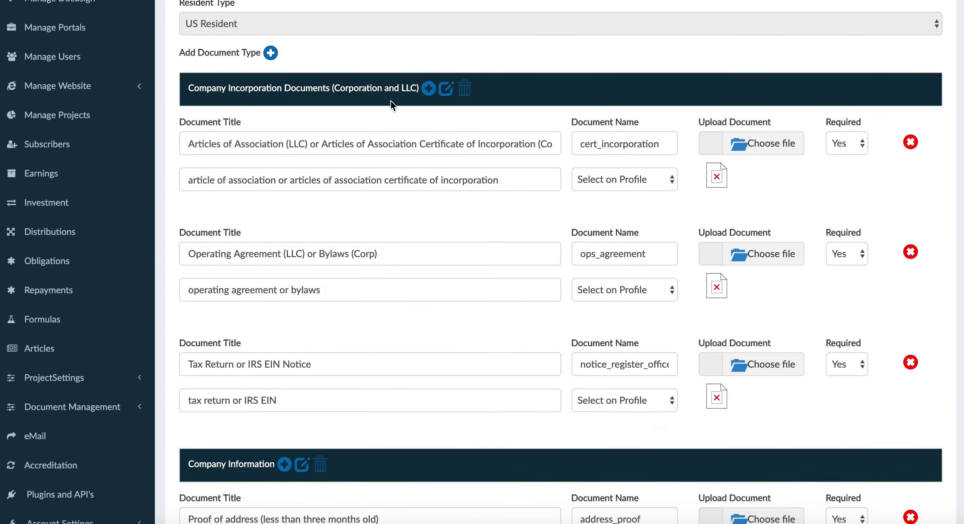
scroll(425, 271, down, 5)
scroll(402, 324, down, 5)
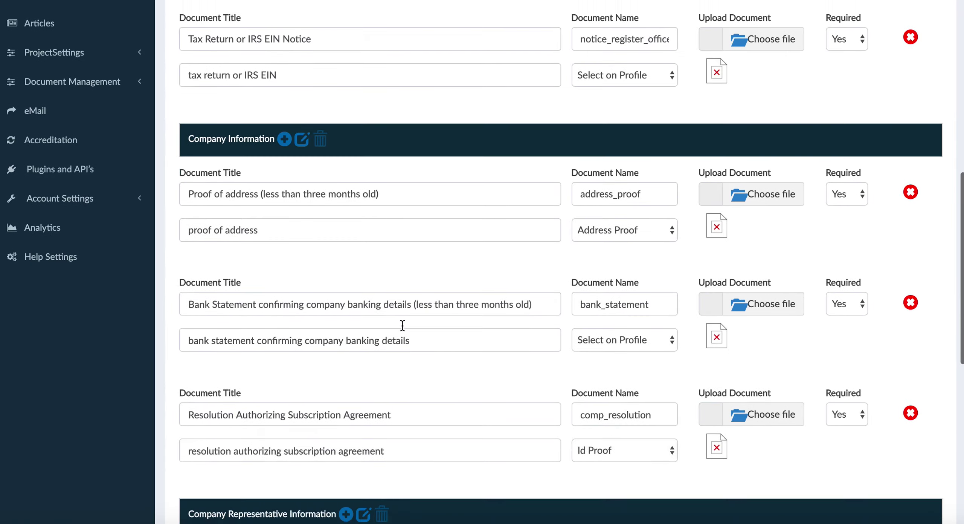
scroll(387, 437, down, 7)
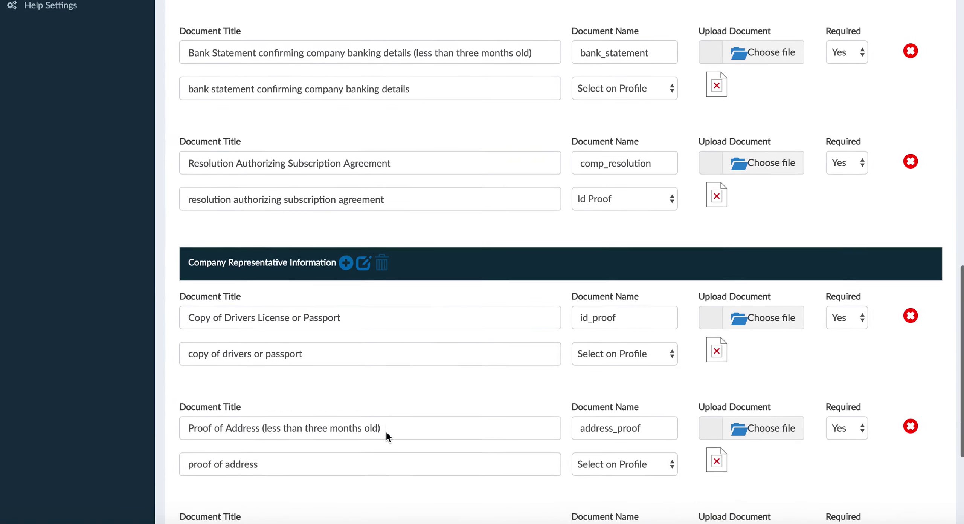
scroll(387, 437, up, 5)
scroll(386, 430, up, 3)
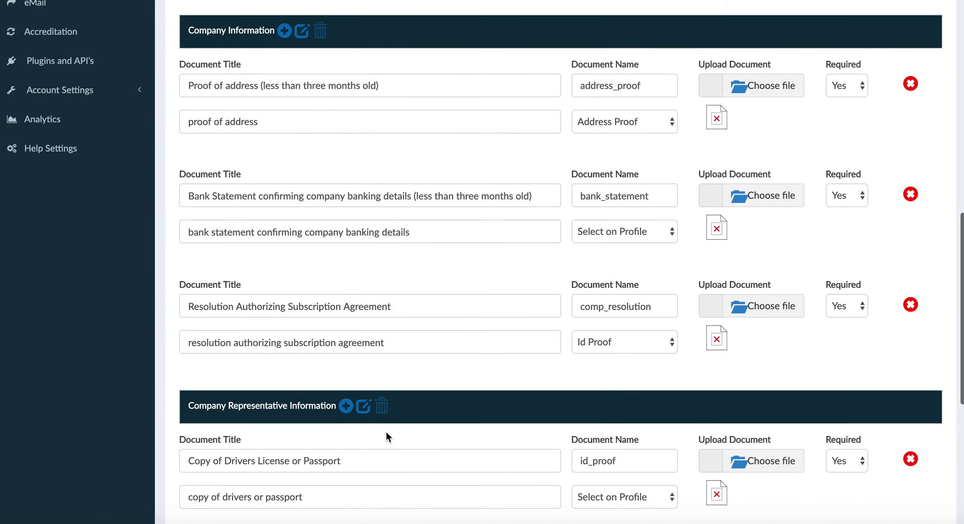
- Leave the Company document requirements and open the list of investors' submitted documents from document management
scroll(434, 324, up, 5)
scroll(434, 327, up, 6)
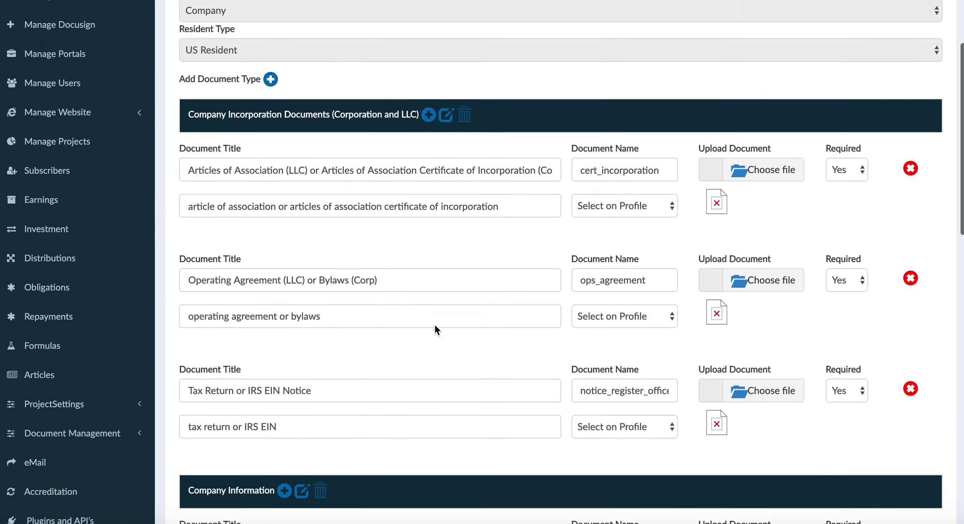
scroll(435, 327, down, 1)
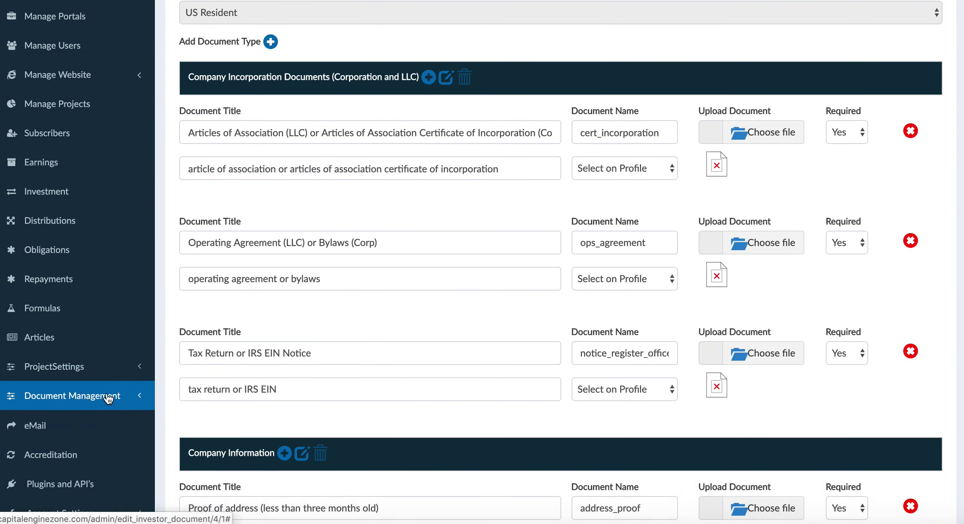
click(108, 396)
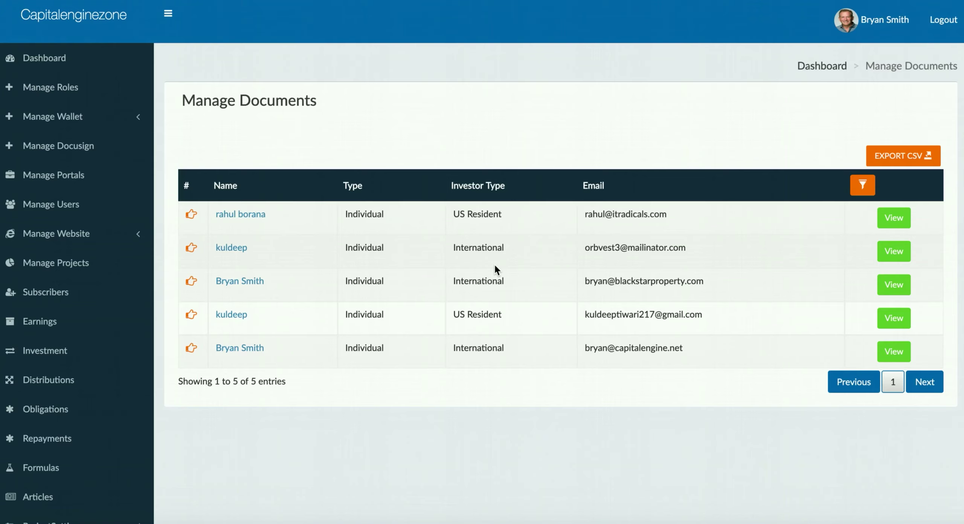
- Open the last listed investor's files and view the uploaded Copy of Drivers License or Passport, closing it after inspection
click(897, 353)
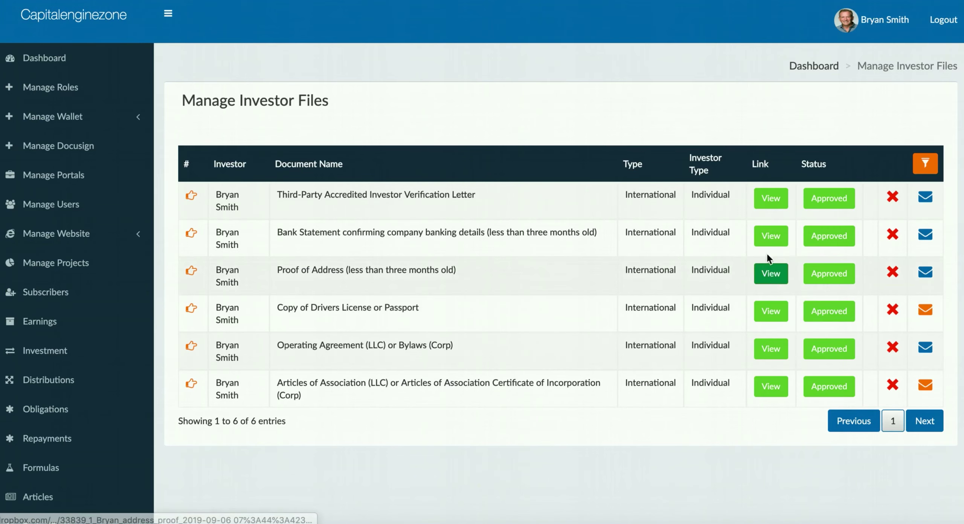
click(775, 309)
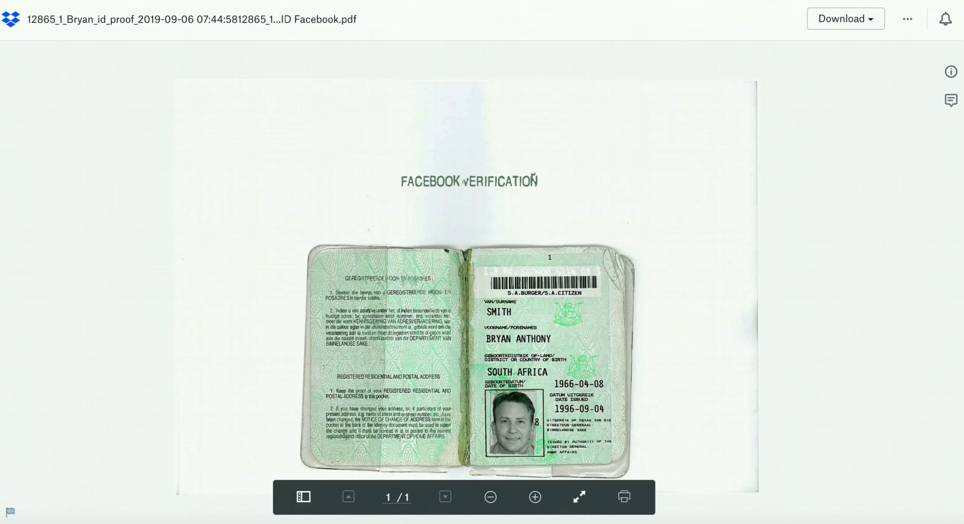
key(super+w)
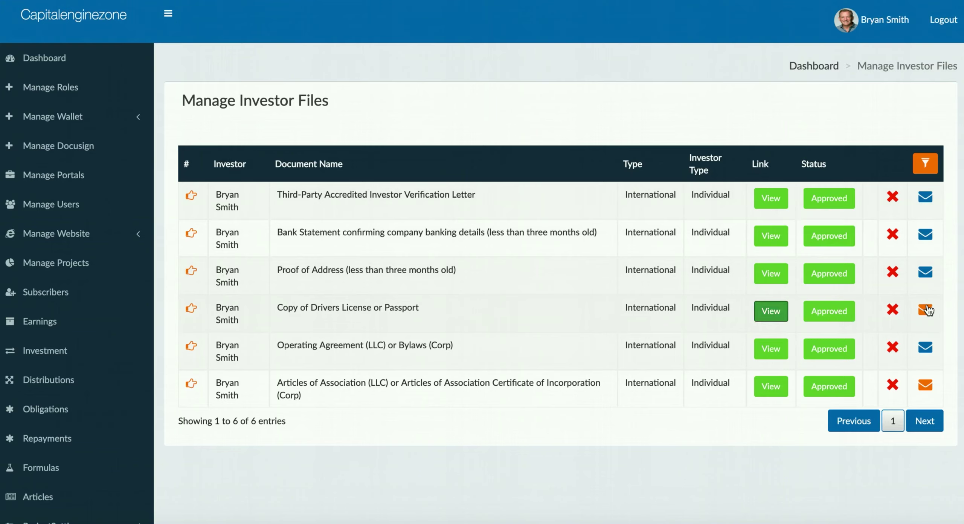
- Open the plugins and API's page and look over the listed integrations and their statuses
scroll(440, 469, down, 5)
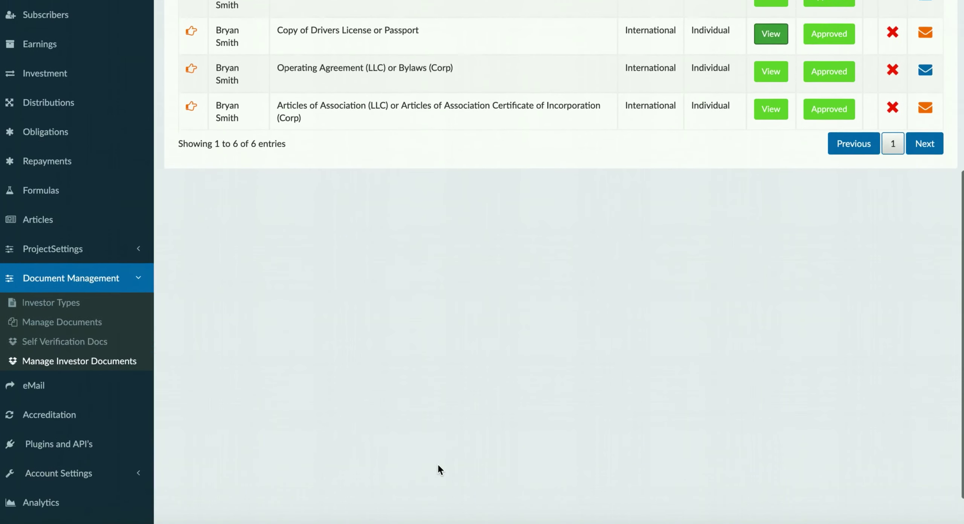
scroll(439, 467, down, 1)
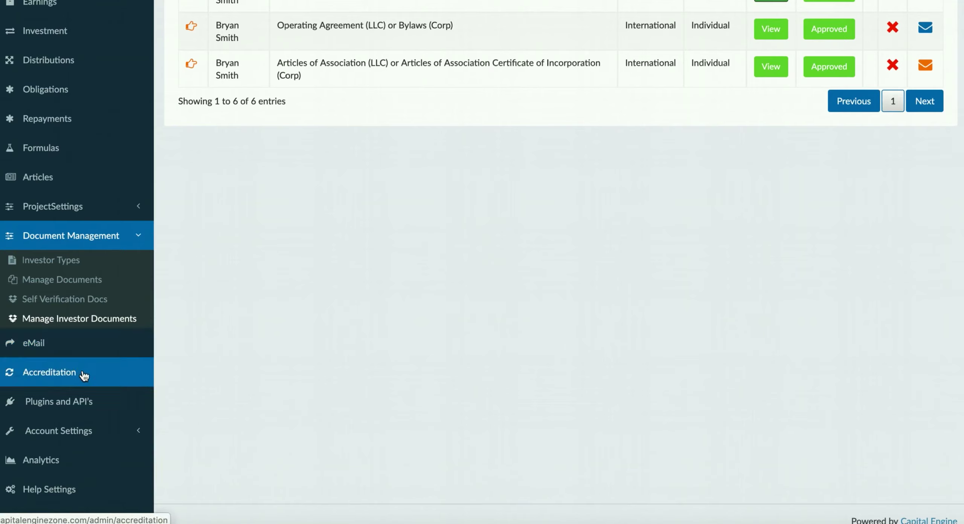
click(88, 403)
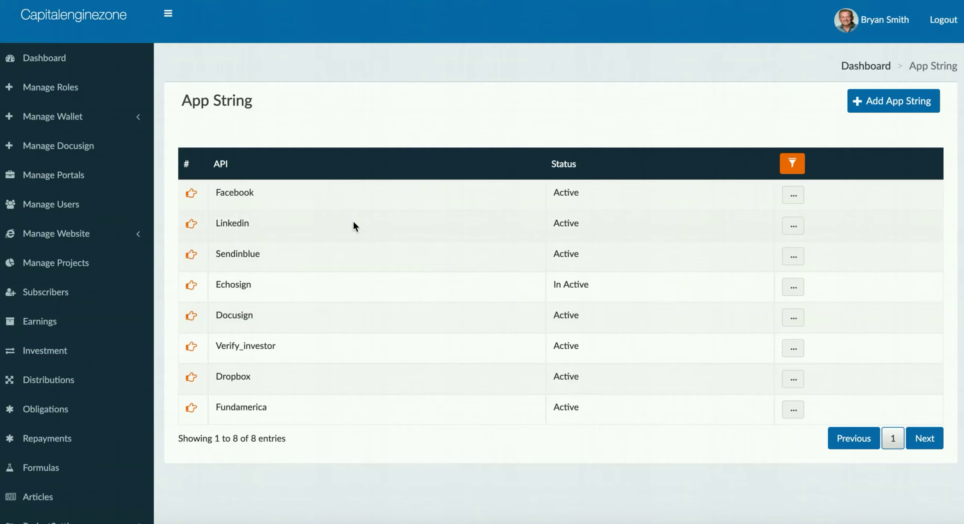
scroll(387, 287, down, 2)
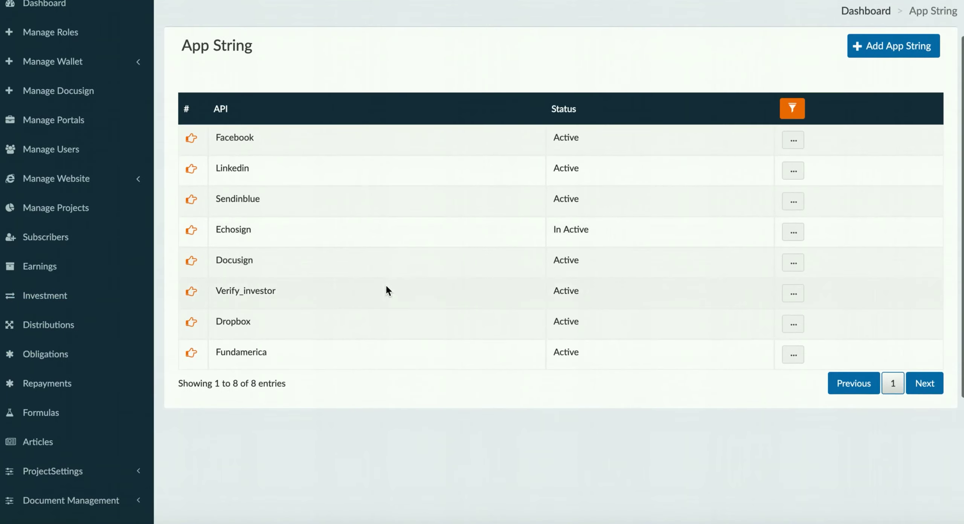
- Open the tooltip texts in the account settings and review the investor dashboard and investor profile page tooltips
scroll(386, 286, down, 5)
scroll(387, 287, down, 2)
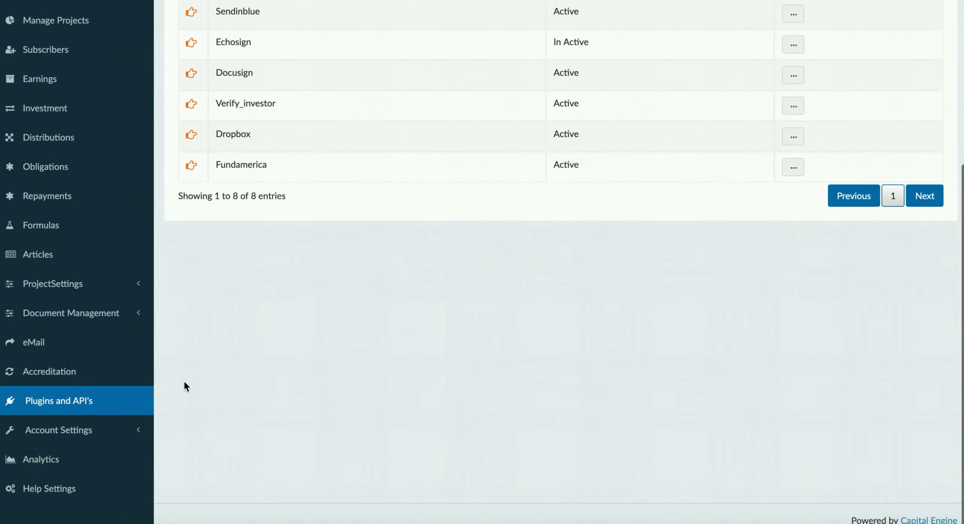
click(104, 429)
scroll(103, 441, down, 4)
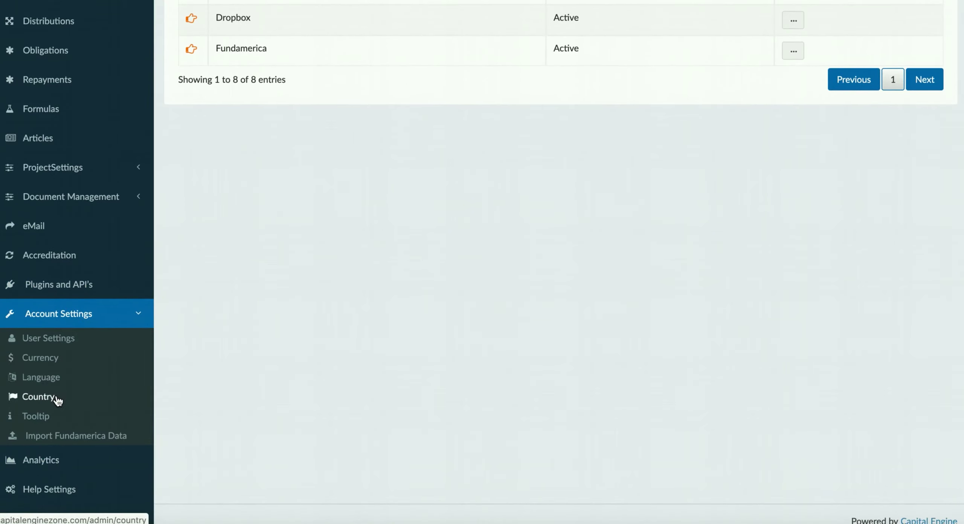
click(47, 419)
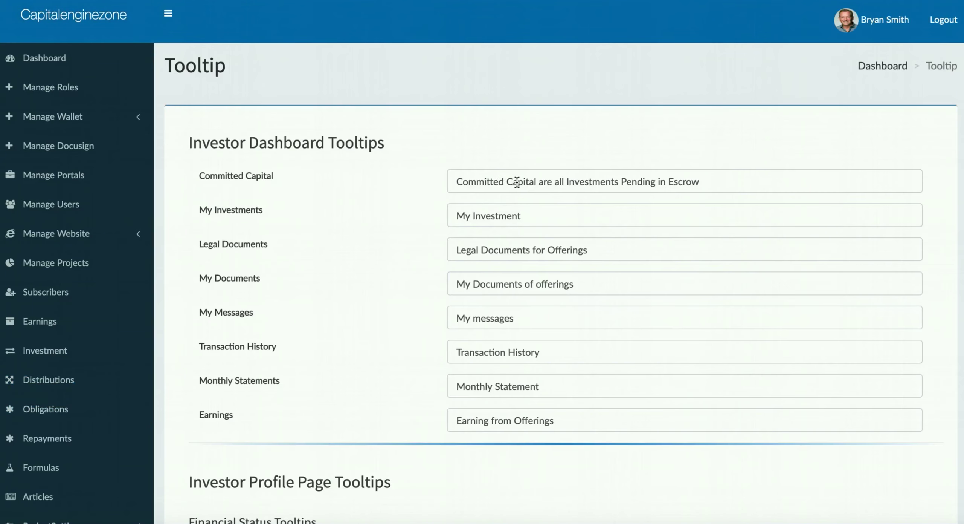
scroll(517, 183, down, 8)
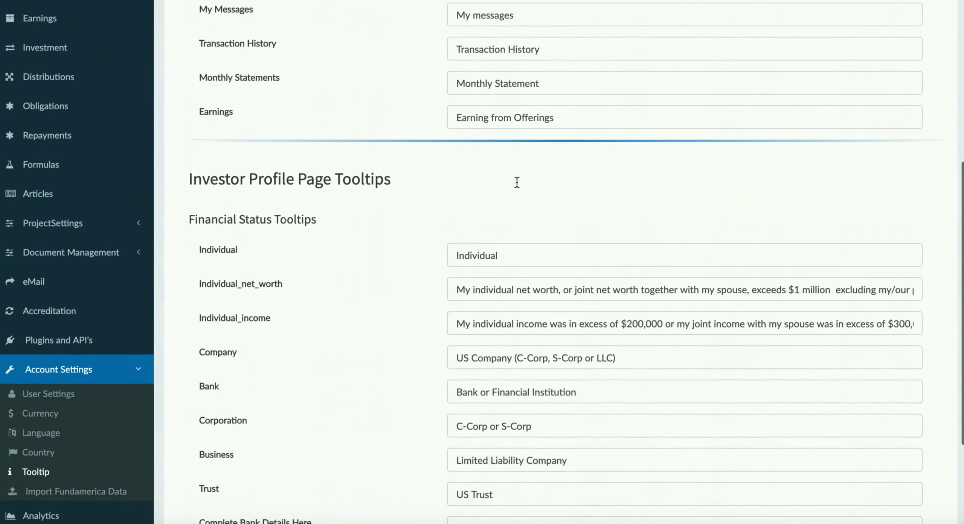
scroll(517, 182, down, 4)
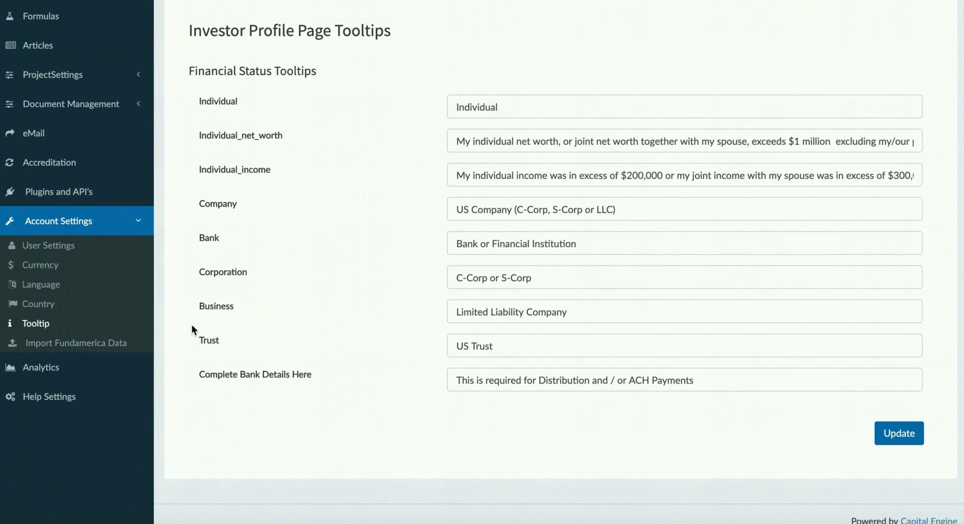